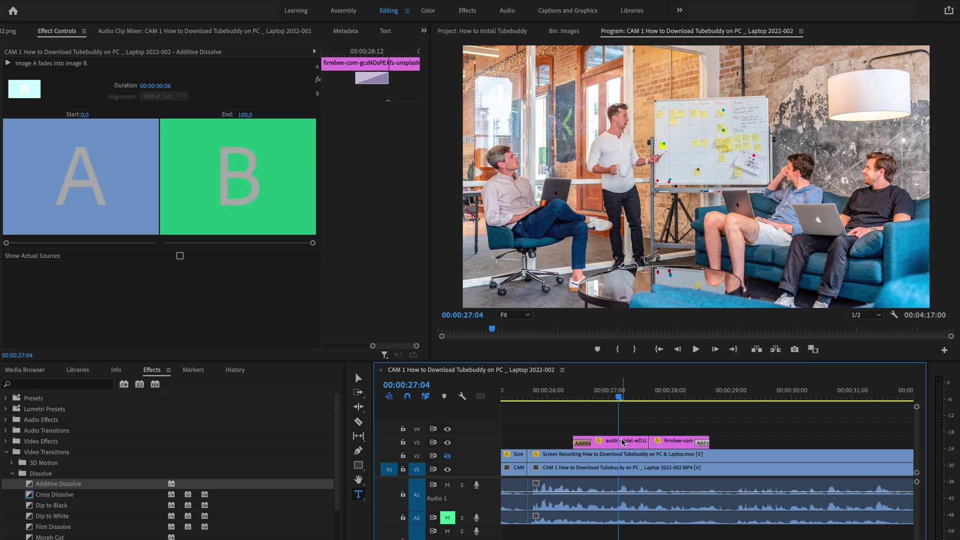
Add Position and Scale keyframes at the start of the austin-distel office image
left_click(623, 441)
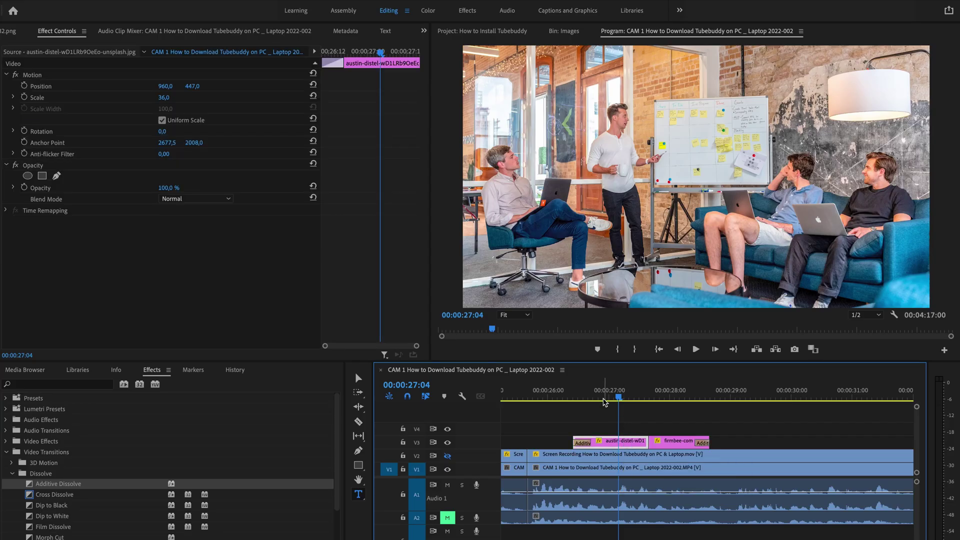
left_click_drag(603, 398, 580, 402)
left_click(24, 97)
left_click(24, 86)
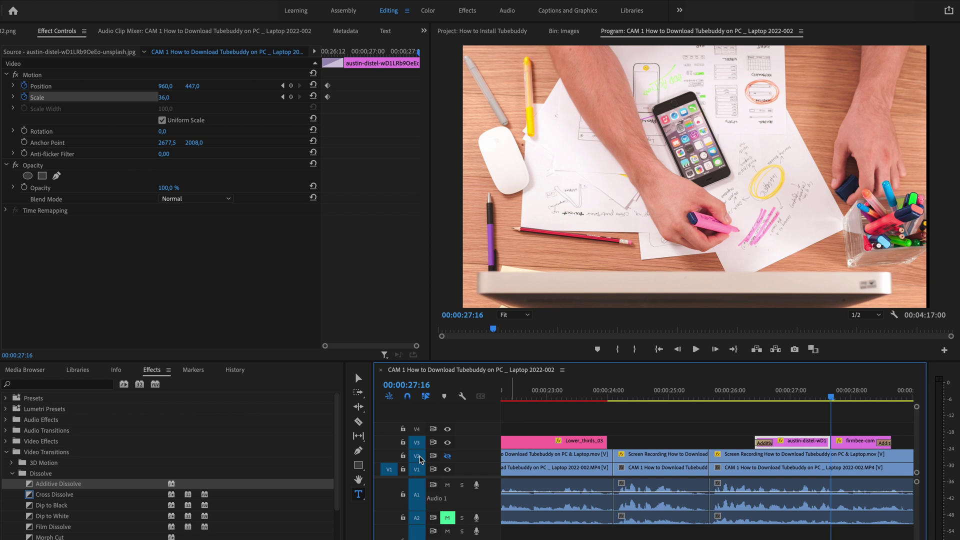
Raise Scale from 36 to 55 on the office image's last frame
key("Left")
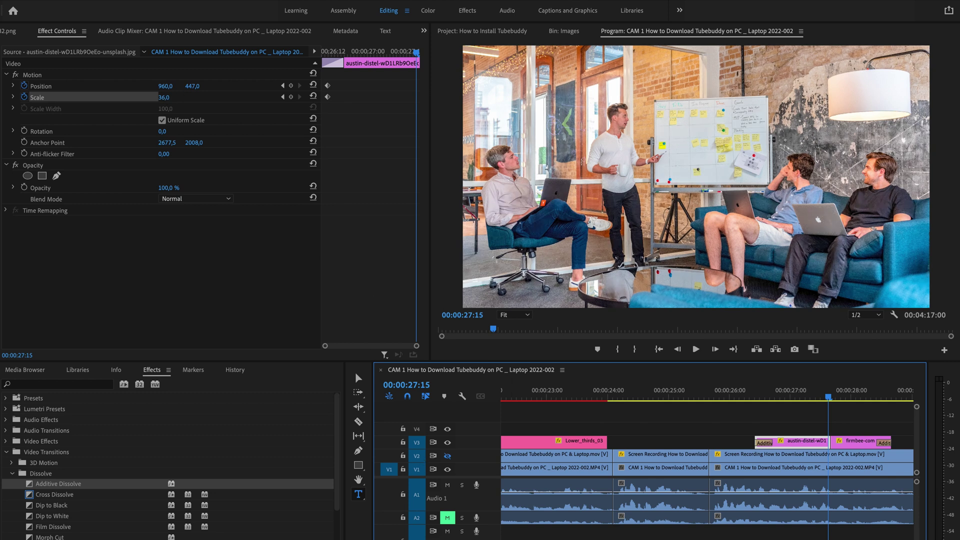
left_click(163, 97)
left_click_drag(163, 97, 216, 86)
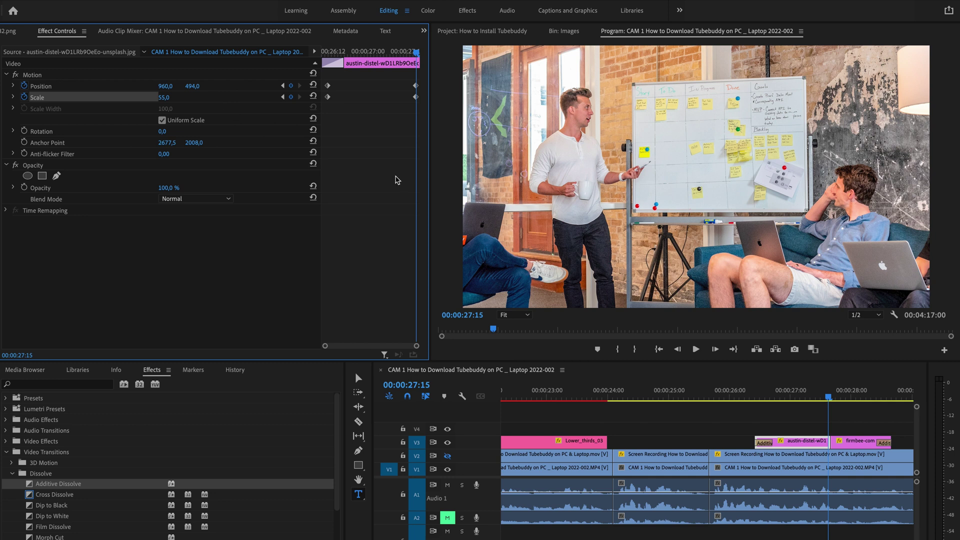
left_click(751, 398)
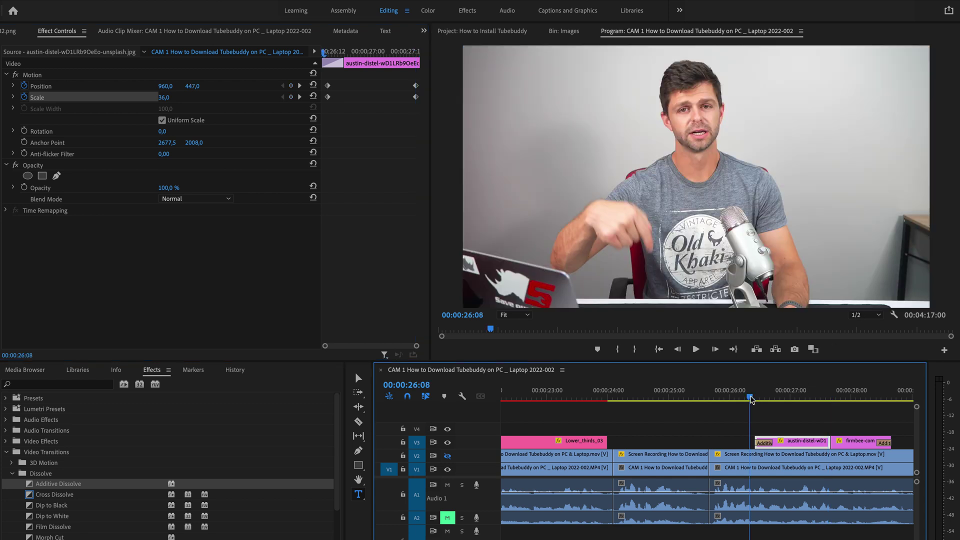
After previewing, delete the ending Scale and Position keyframes and set the last-frame Scale to 45
key("space")
key("space")
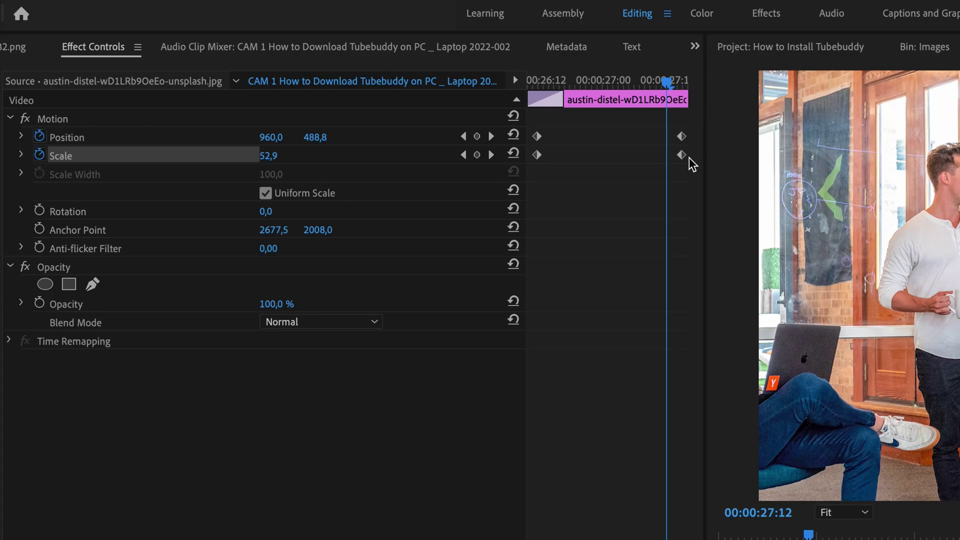
left_click(415, 97)
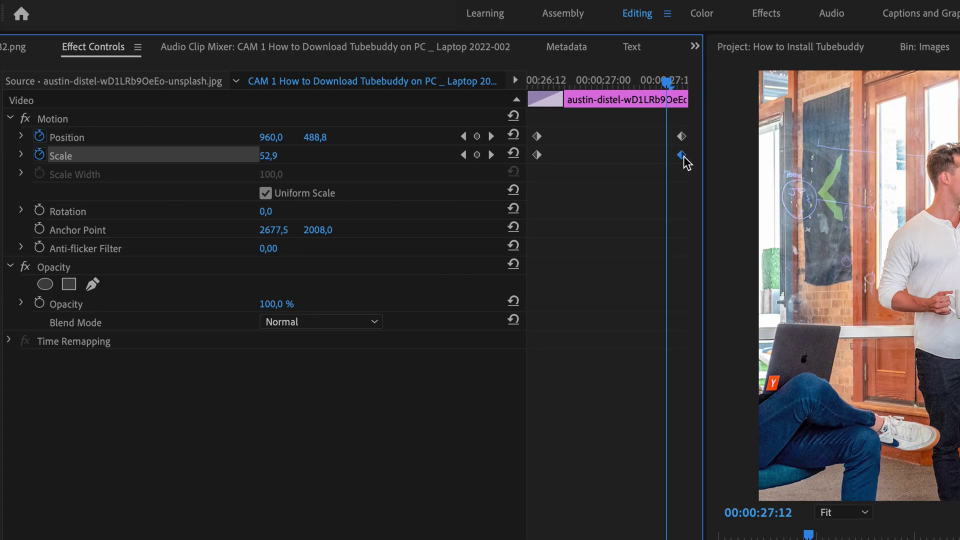
key("Delete")
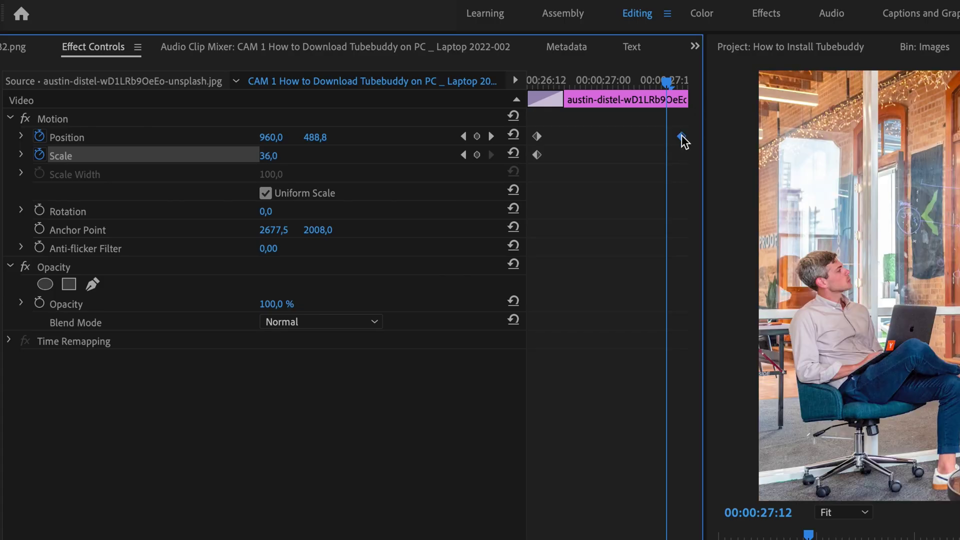
key("Delete")
key("Down")
key("Left")
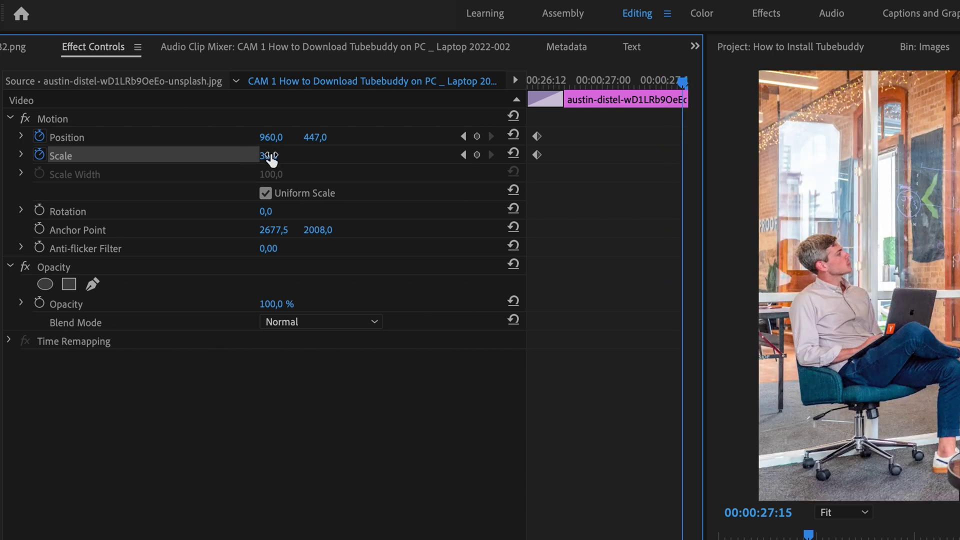
left_click_drag(268, 155, 272, 155)
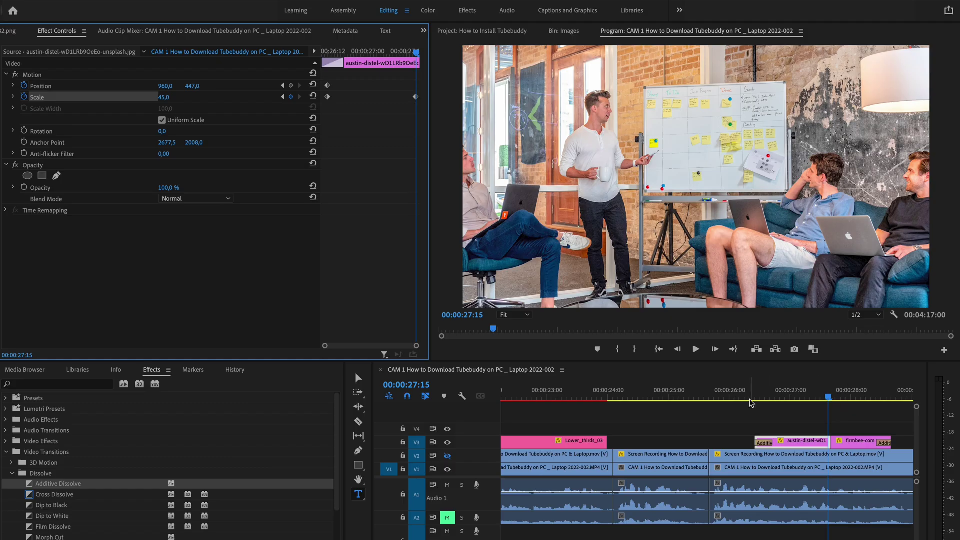
Preview the revised zoom, then enter Scale 39 on the office image's last frame
left_click(750, 399)
key("space")
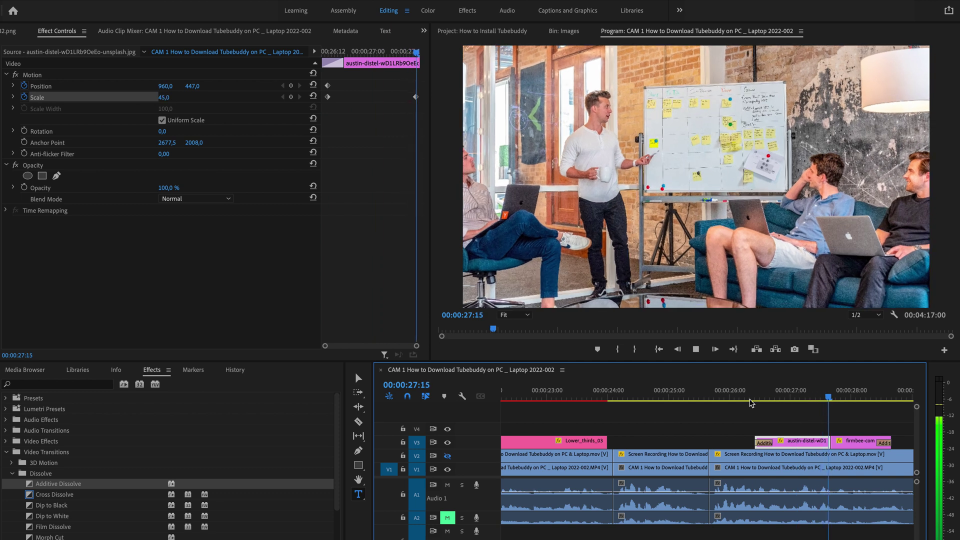
key("space")
left_click(416, 99)
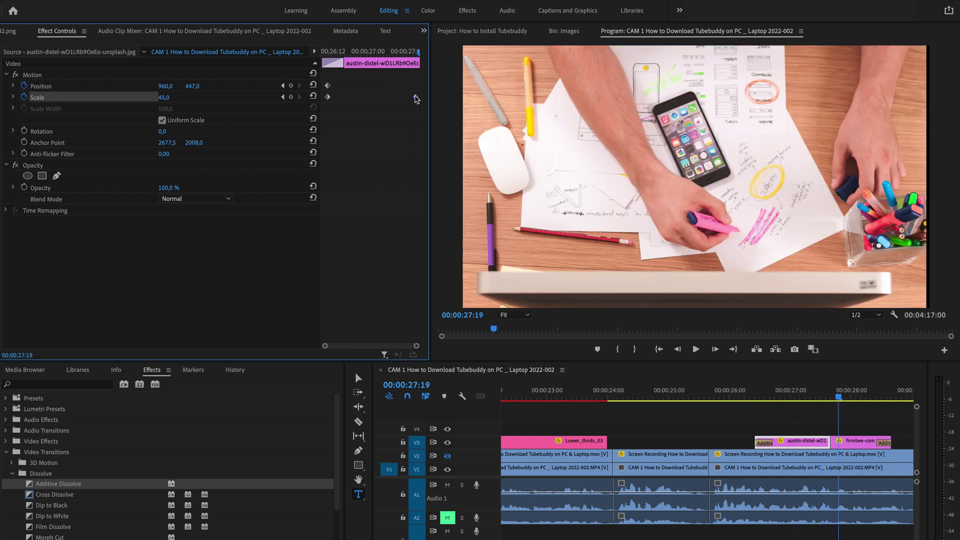
key("Left")
key("Left")
key("Left")
key("Left")
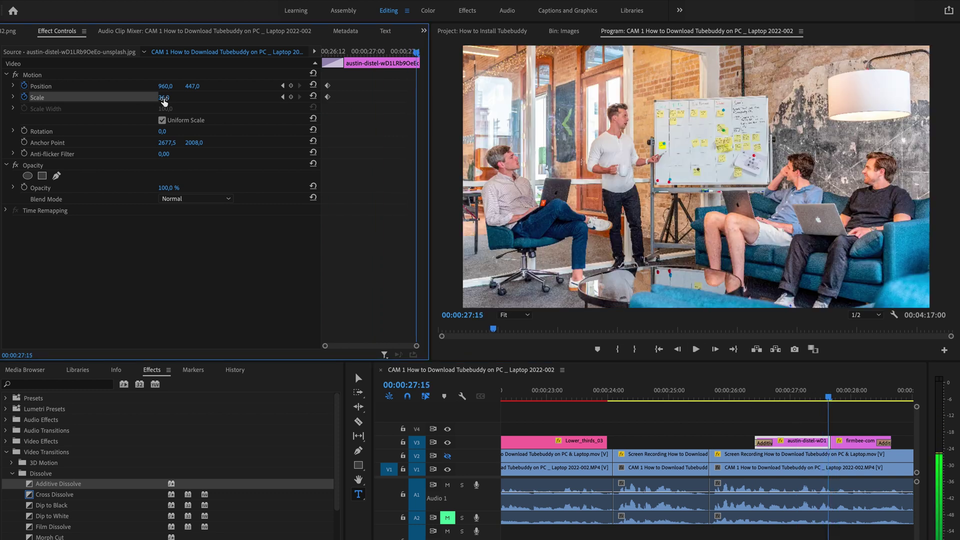
left_click(173, 96)
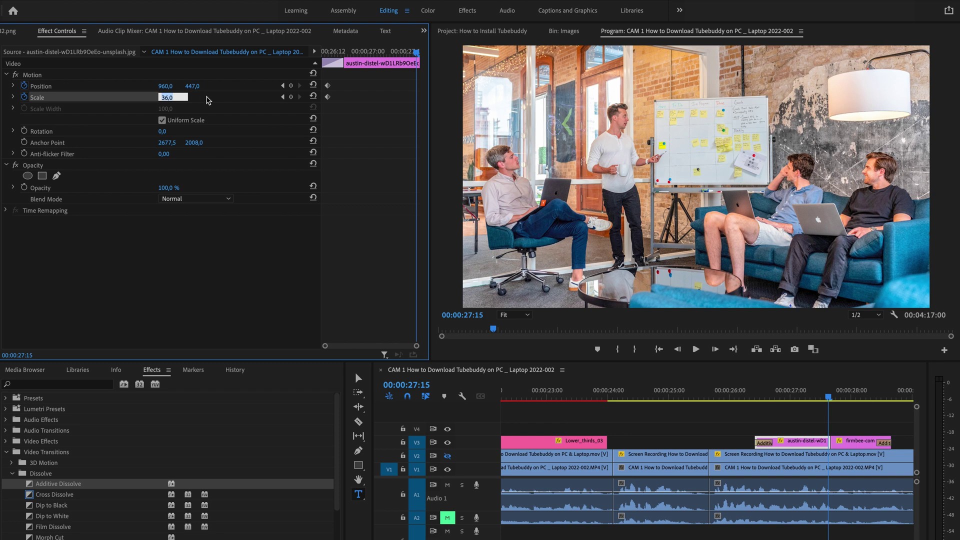
key("Return")
Play back the gentler zoom from just before the office image
left_click(748, 398)
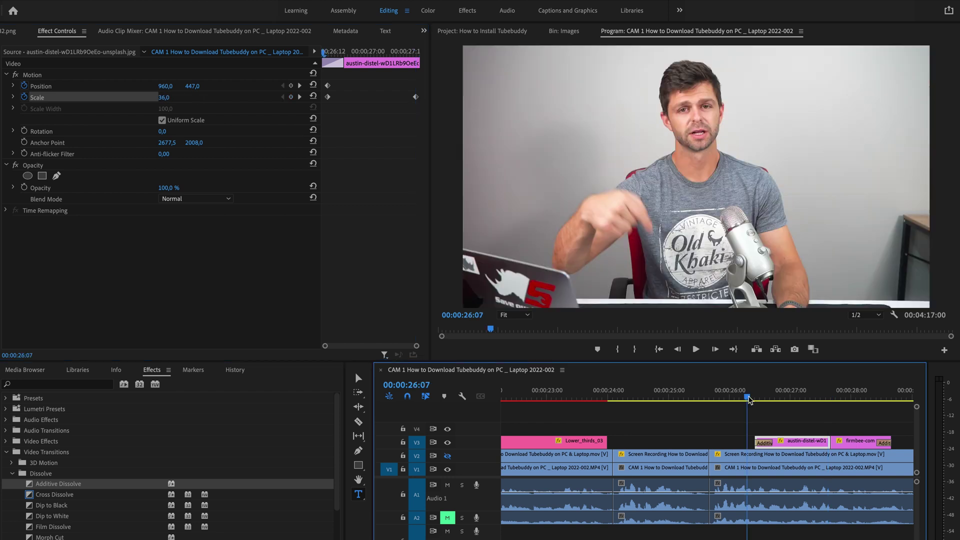
key("space")
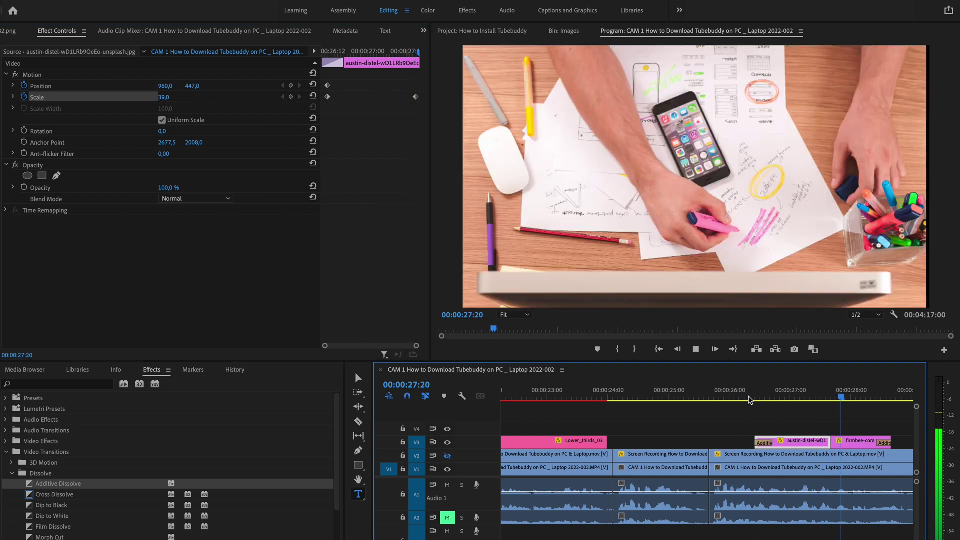
key("space")
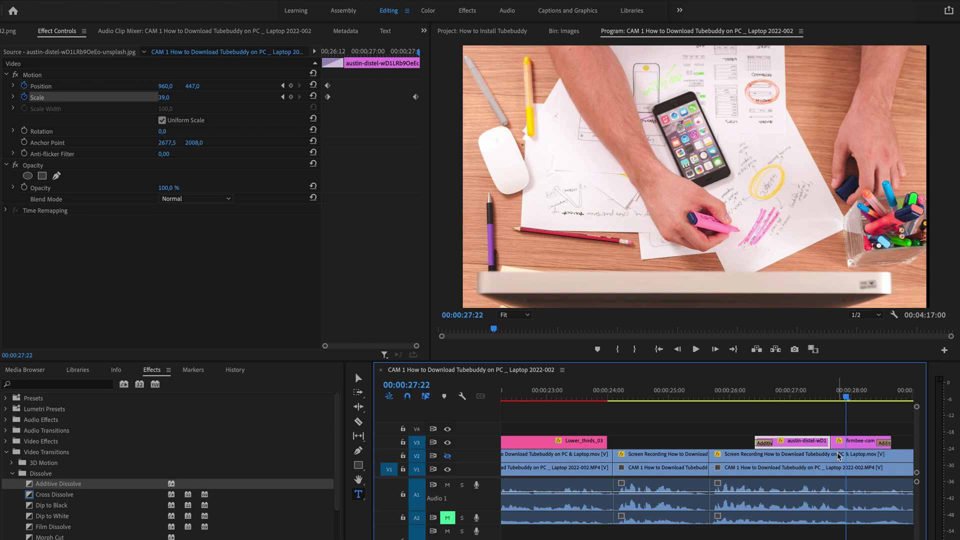
scroll(839, 455, "down", 3)
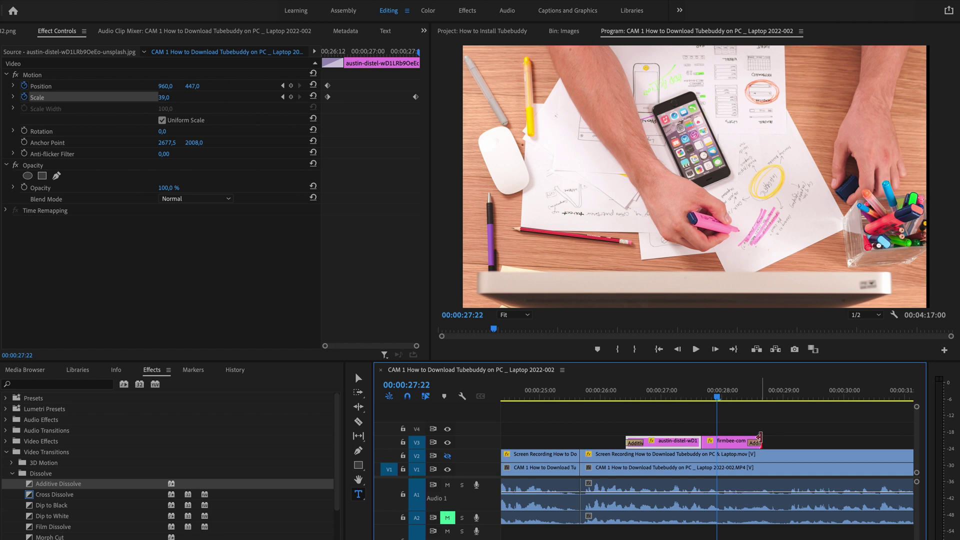
Extend the firmbee desk image on V3 to about 00:00:30:02 and go to its last frame
left_click_drag(762, 437, 848, 439)
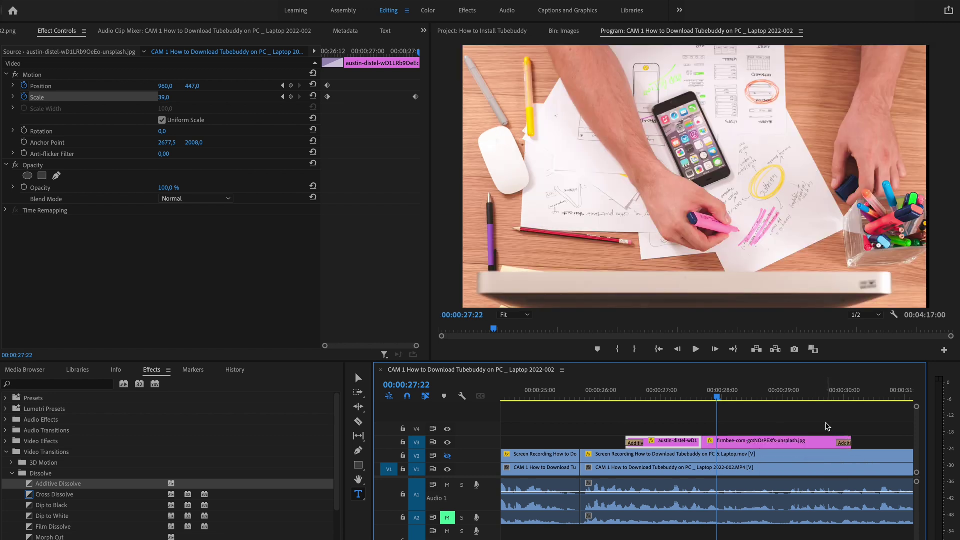
key("Left")
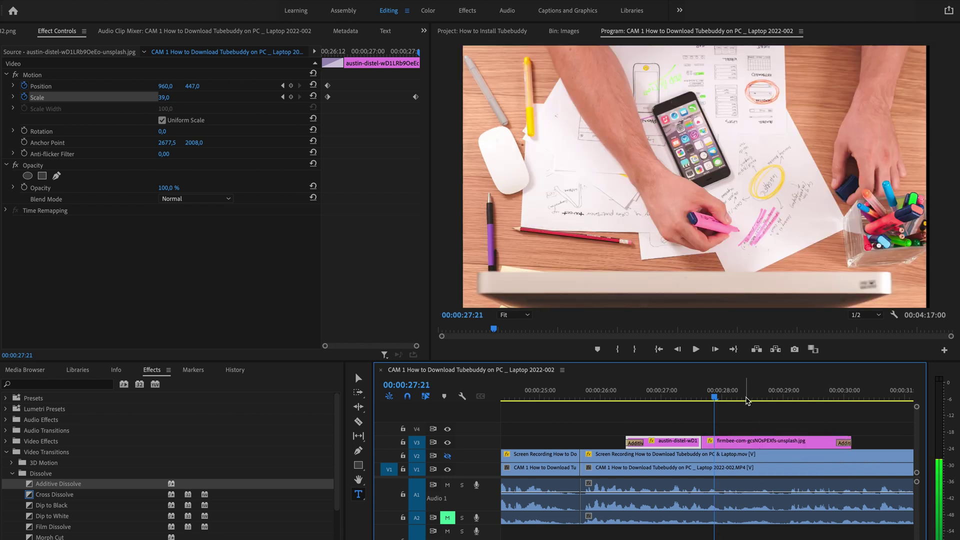
key("shift+Left")
left_click(757, 441)
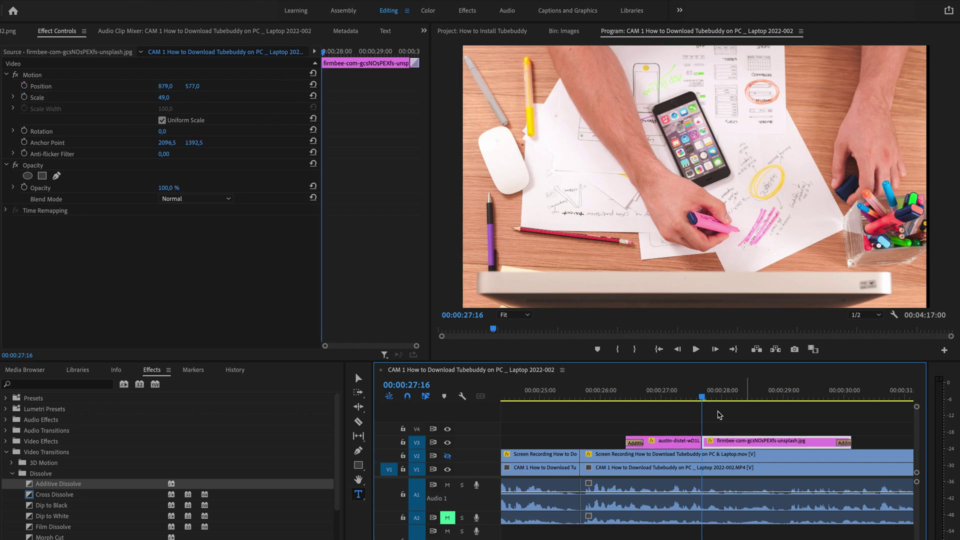
key("Down")
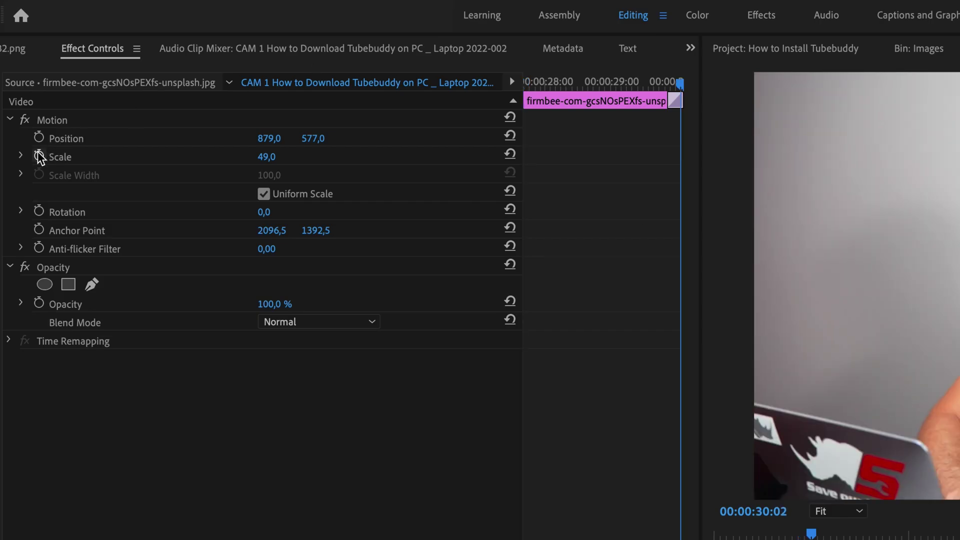
Keyframe Scale 49 and Position at the desk image's end, then Scale 55 at its start
left_click(39, 156)
left_click(39, 138)
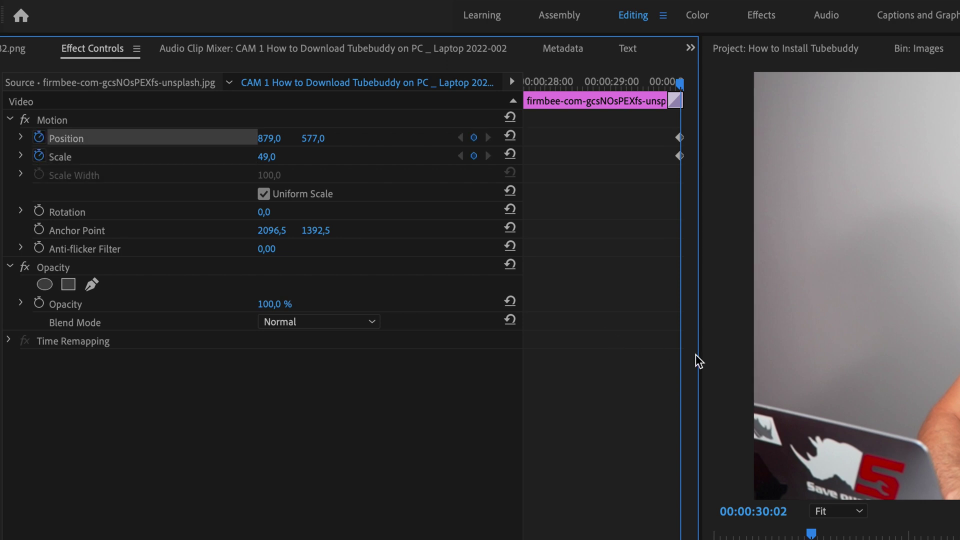
key("Up")
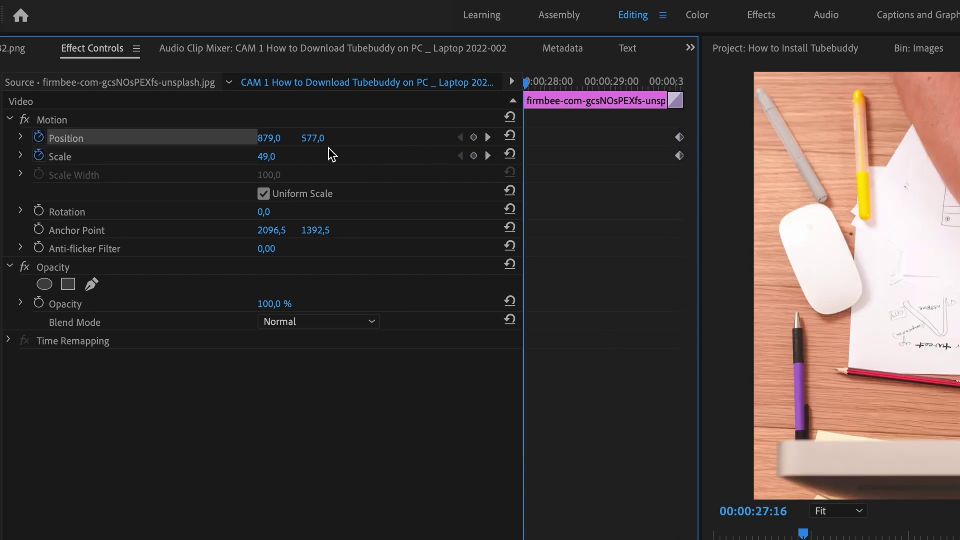
left_click(274, 156)
type("55")
key("Return")
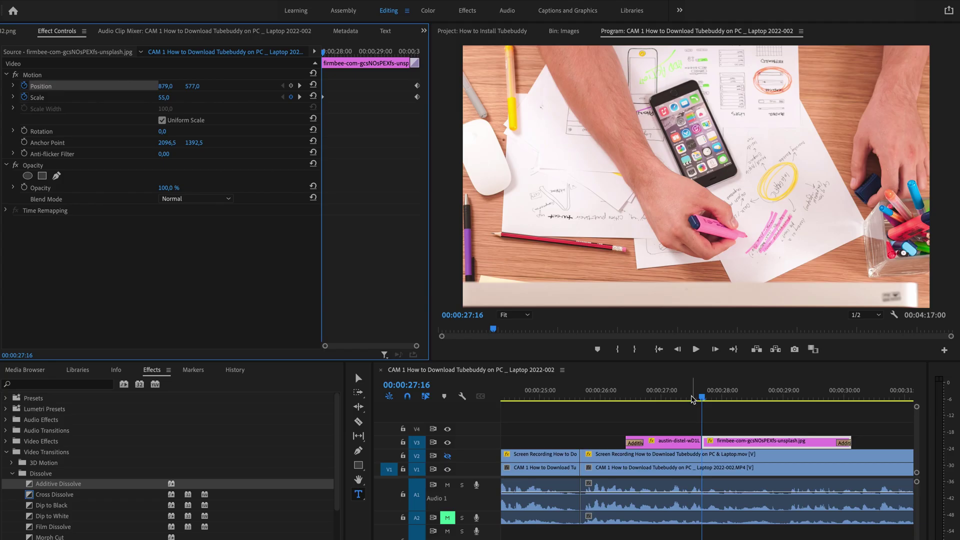
left_click(959, 539)
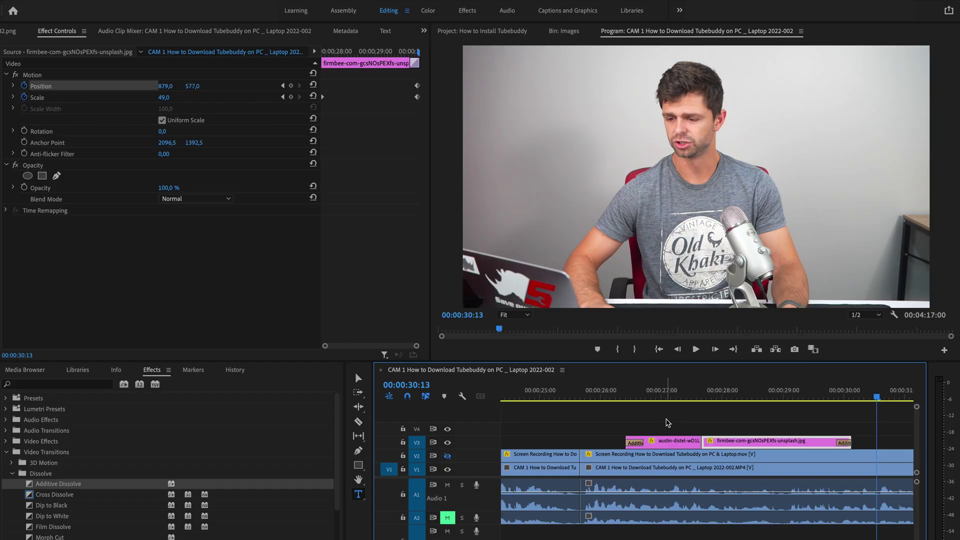
Scroll the timeline back and move the playhead to about 00:00:12:21, before the Screenshot still
scroll(667, 422, "up", 5)
scroll(668, 423, "up", 8)
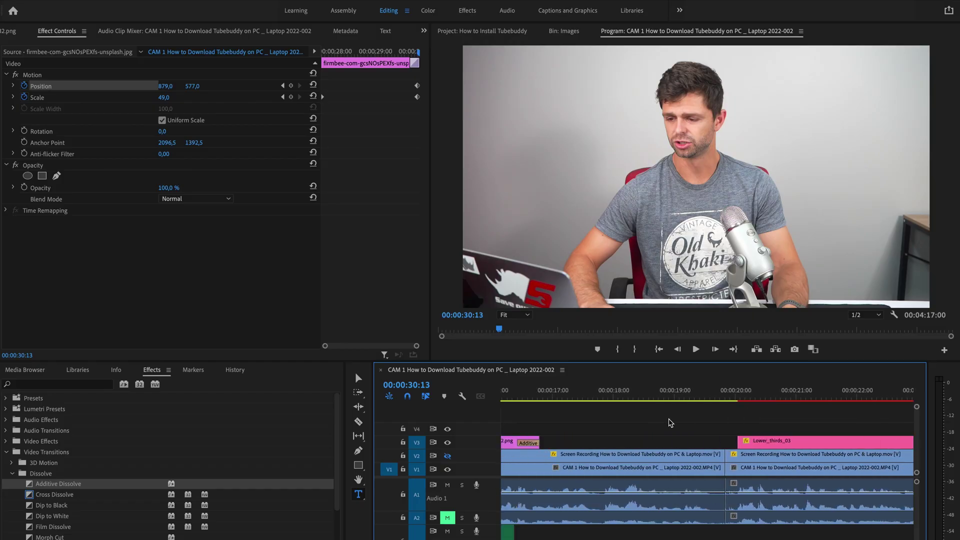
left_click(580, 395)
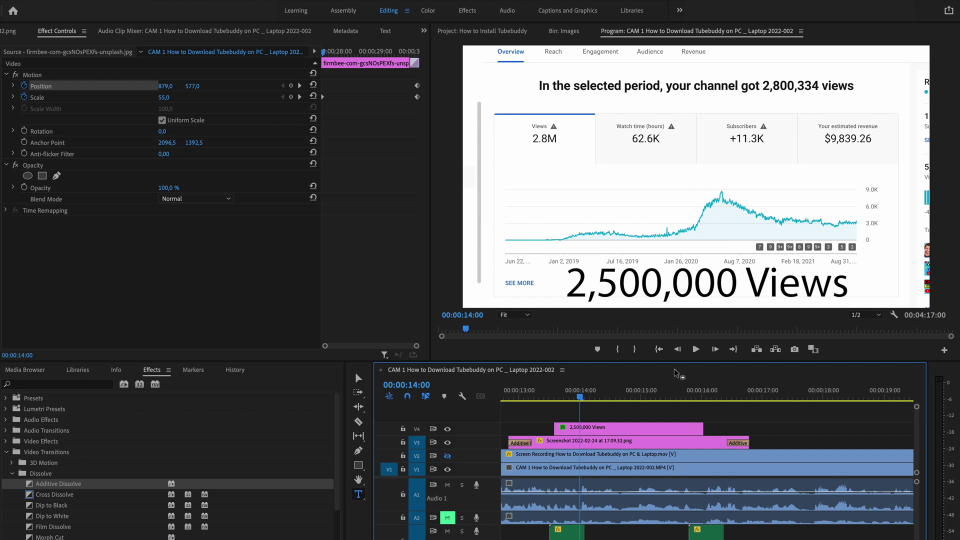
key("j")
key("k")
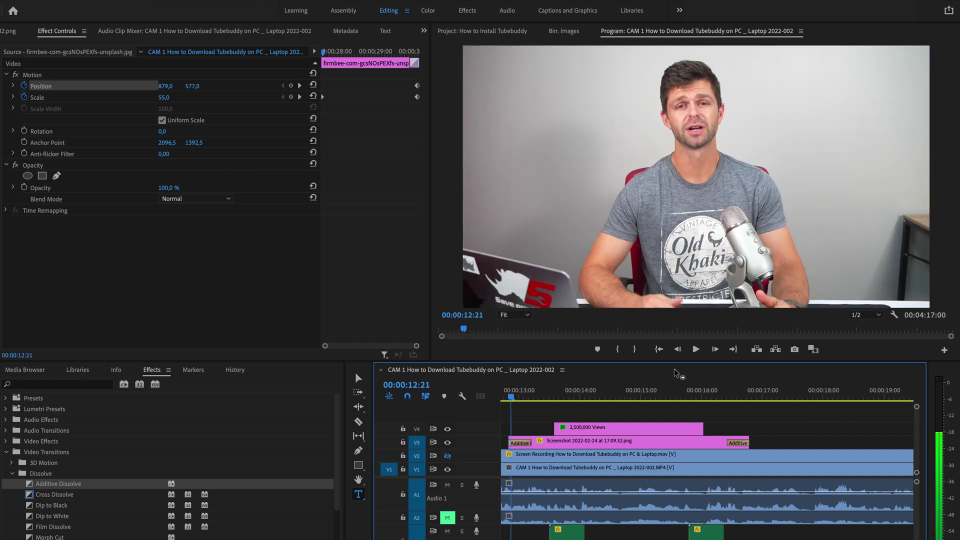
Add starting Position and Scale keyframes to the Screenshot clip, then stop just before its end dissolve
left_click(620, 442)
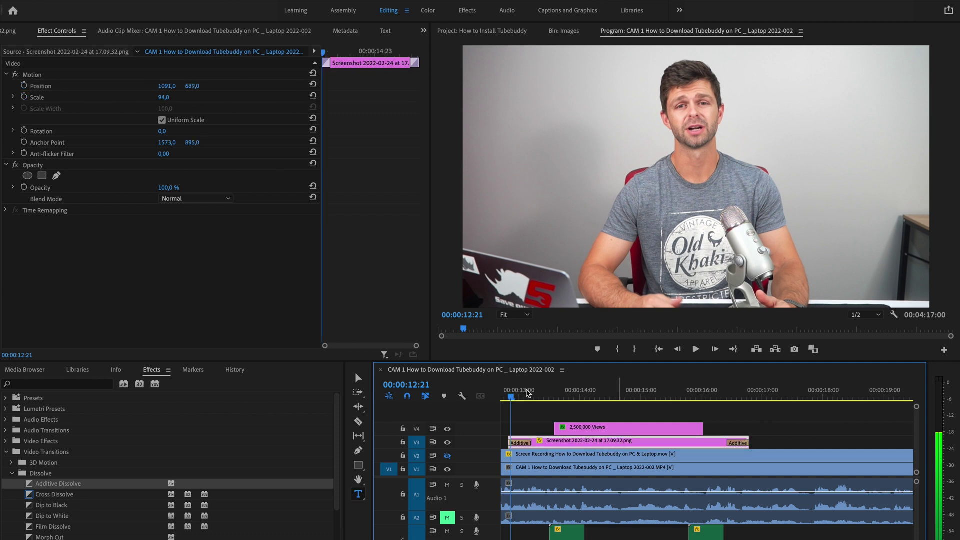
left_click(24, 86)
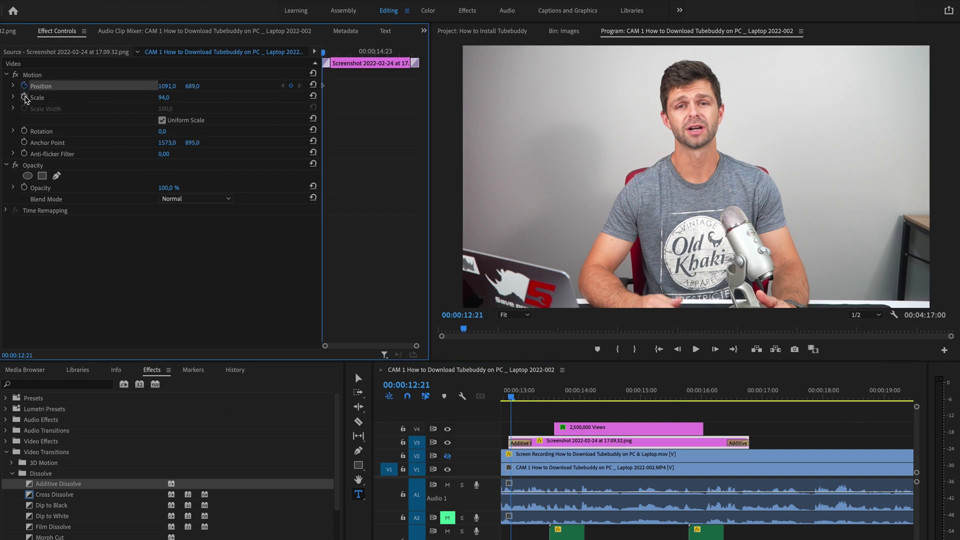
left_click(25, 97)
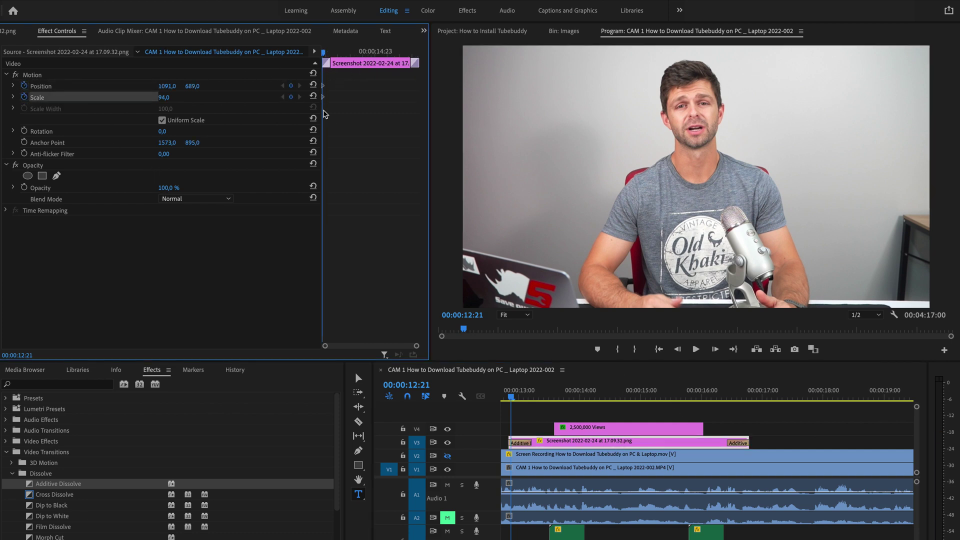
key("space")
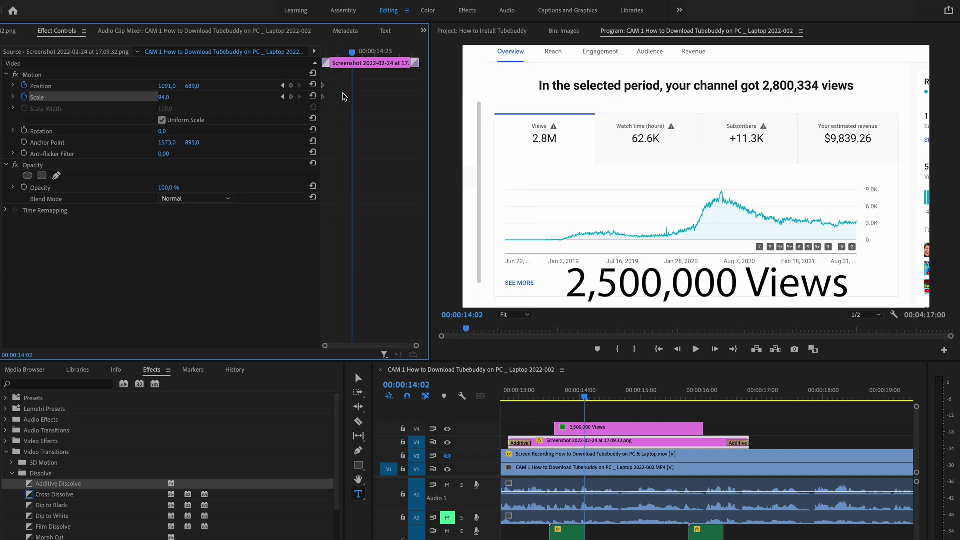
key("Left")
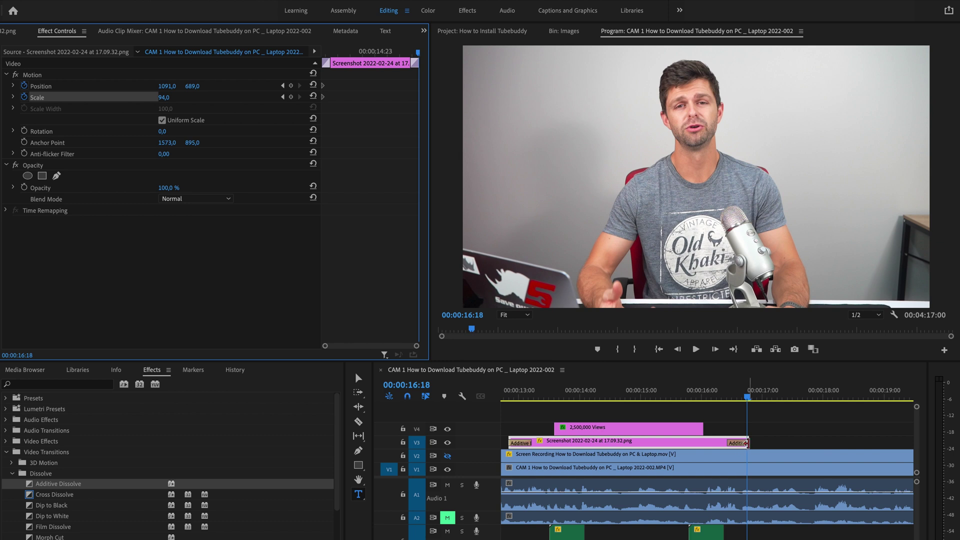
key("Left")
key("Left")
key("Left")
key("Left")
key("Left")
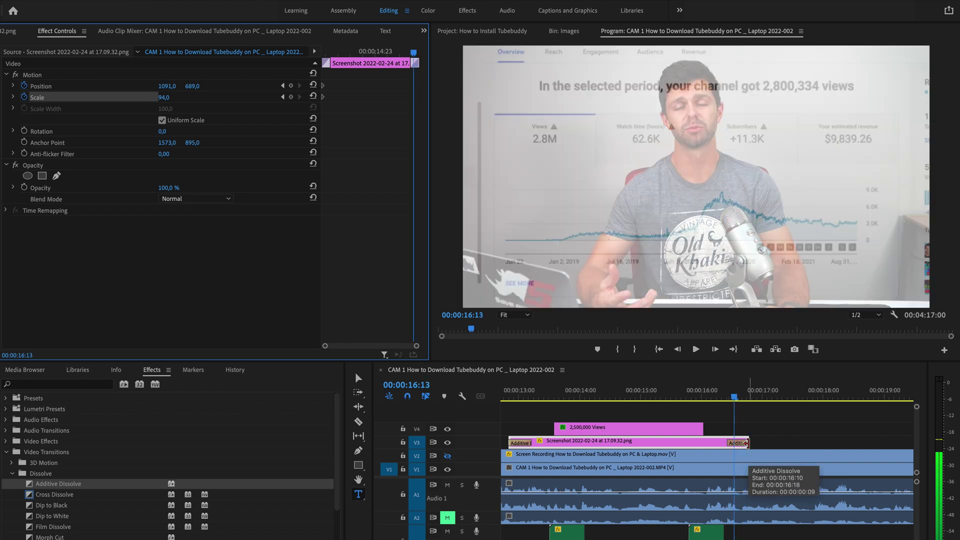
key("Left")
key("Left")
key("Left")
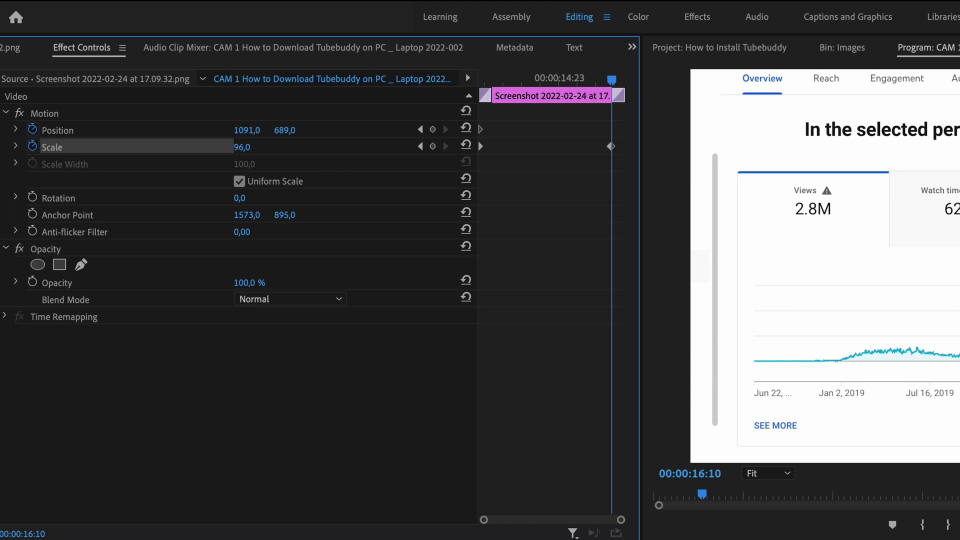
Set the Screenshot clip's ending keyframes to Scale 106 and Position X 1352
left_click_drag(242, 147, 254, 148)
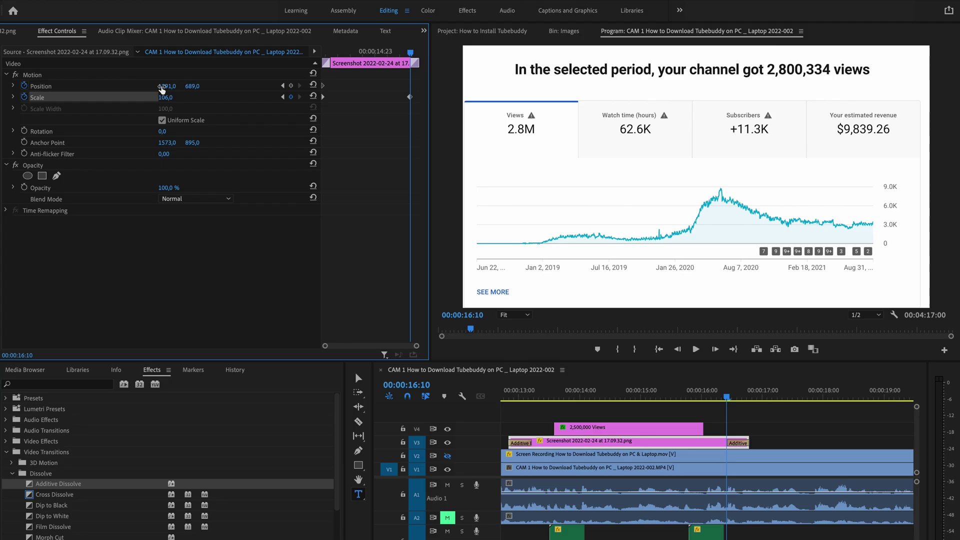
left_click_drag(247, 130, 300, 130)
left_click_drag(167, 86, 199, 88)
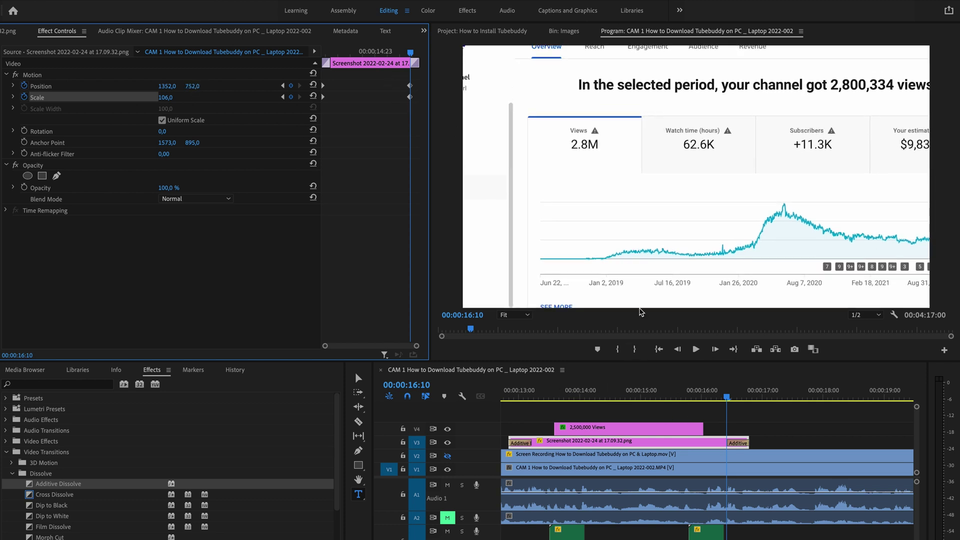
key("Down")
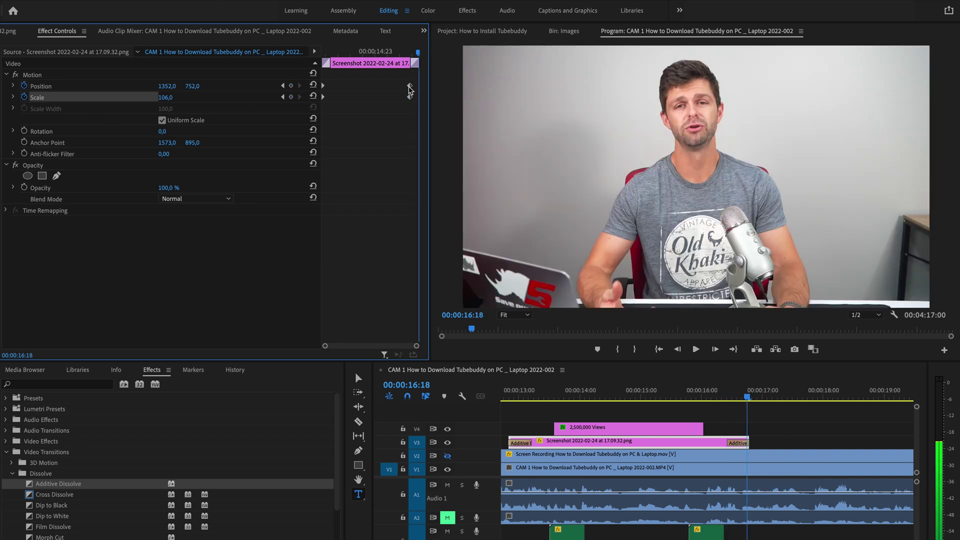
Move the last Position keyframe to the clip's end and preview the zoom-and-pan from 00:00:12:20
left_click_drag(409, 89, 417, 98)
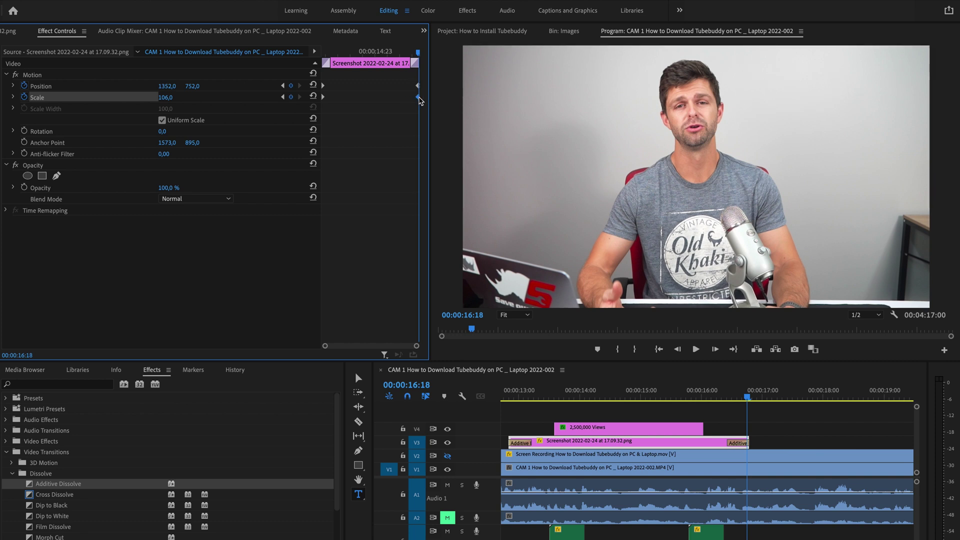
left_click(508, 397)
key("space")
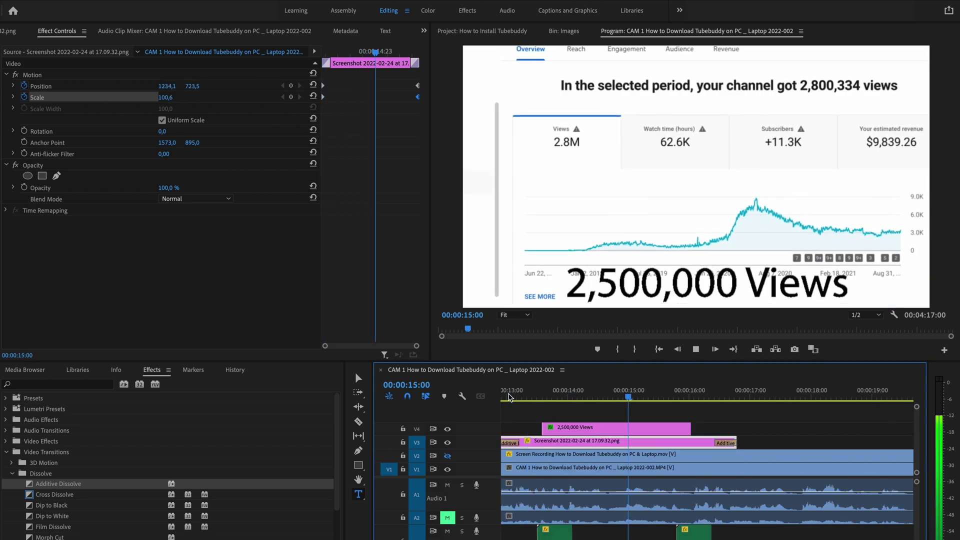
key("space")
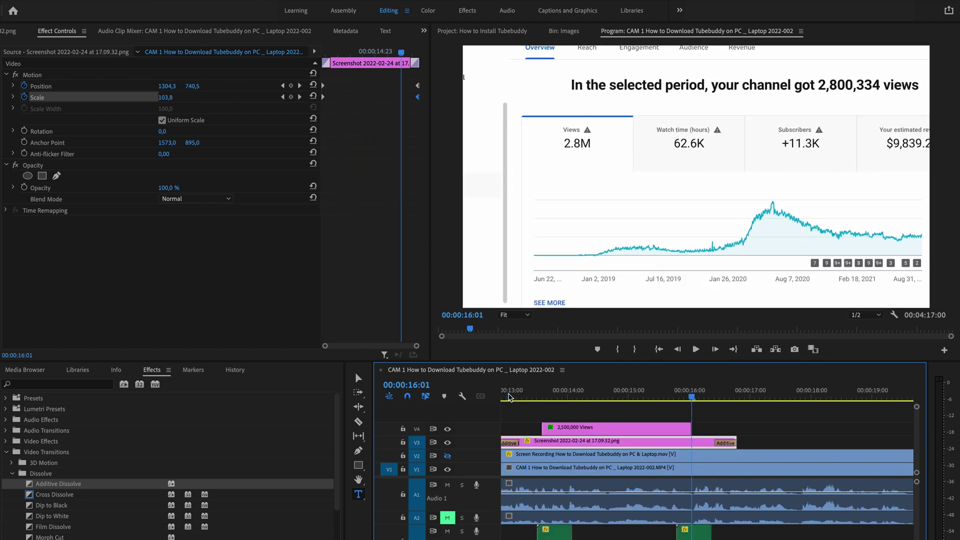